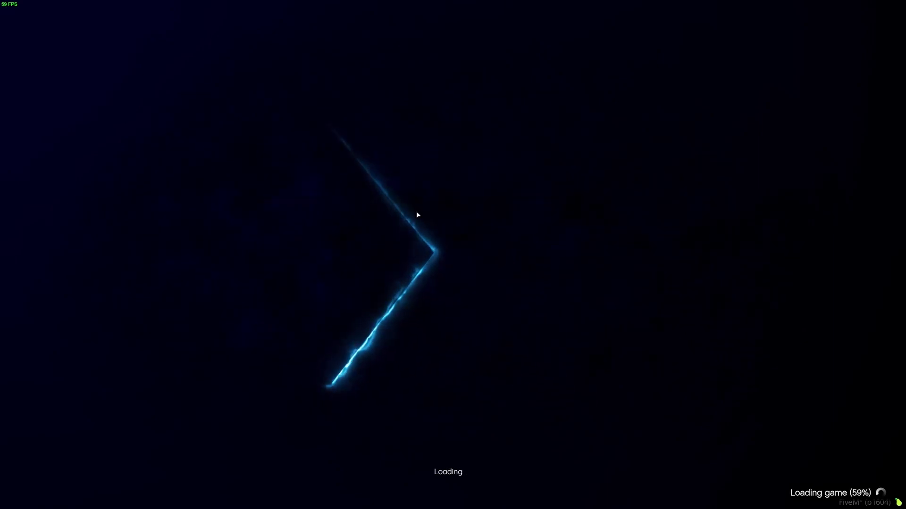
- Switch to the Chrome window with index.html and reload the loading screen page to preview it
{"action": "key", "text": "super"}
{"action": "mouse_move", "coordinate": [65, 501]}
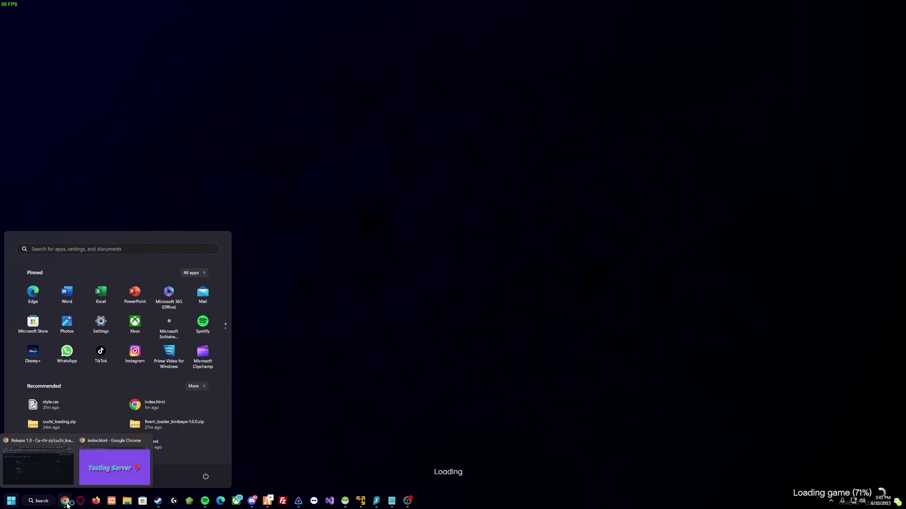
{"action": "left_click", "coordinate": [113, 464]}
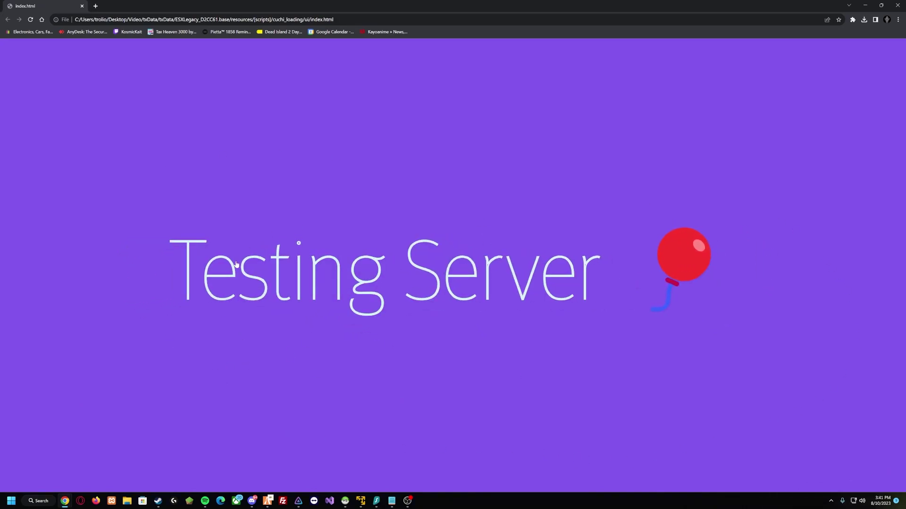
{"action": "key", "text": "ctrl+l"}
{"action": "key", "text": "Return"}
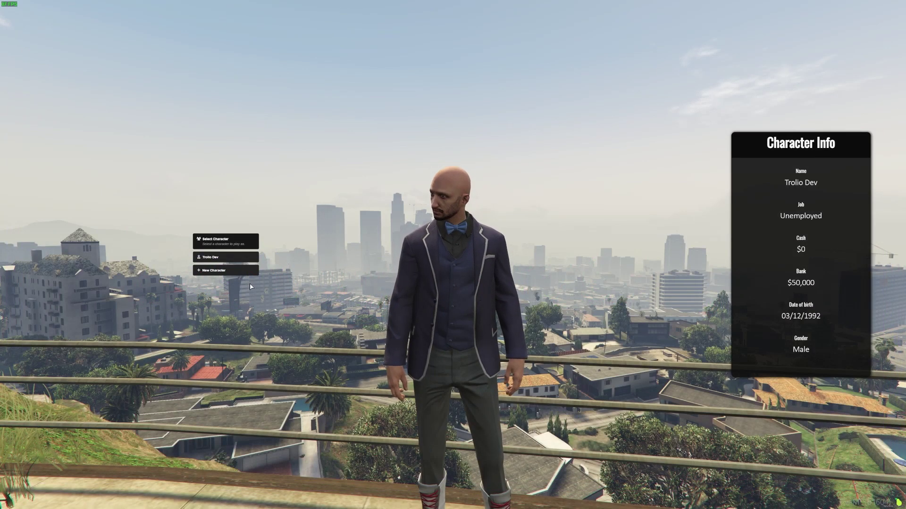
- Enter the server with the existing character and exit the game to Windows
{"action": "left_click", "coordinate": [217, 255]}
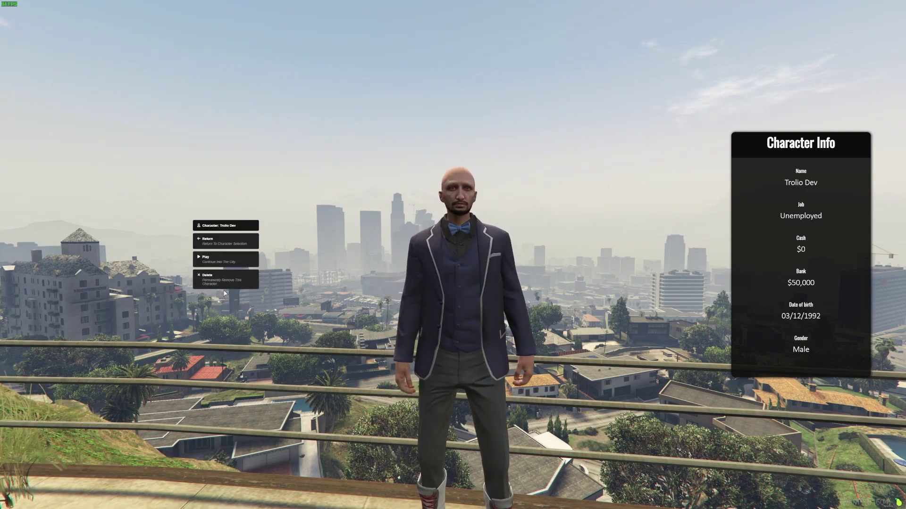
{"action": "left_click", "coordinate": [214, 257]}
{"action": "key", "text": "Escape"}
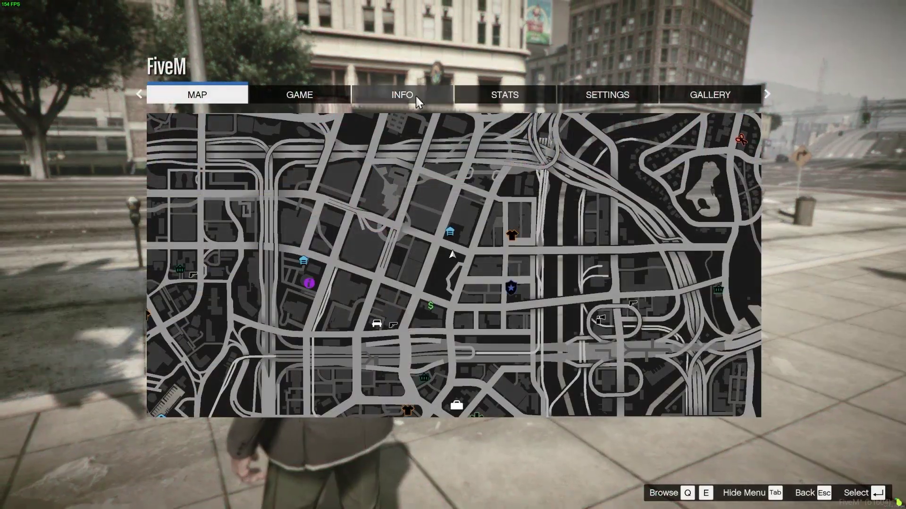
{"action": "left_click", "coordinate": [278, 97]}
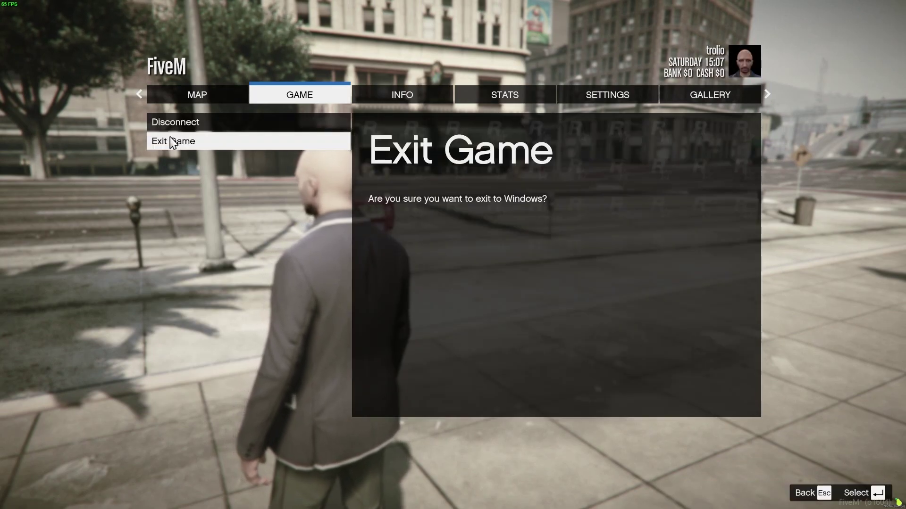
{"action": "left_click", "coordinate": [180, 142]}
{"action": "key", "text": "Return"}
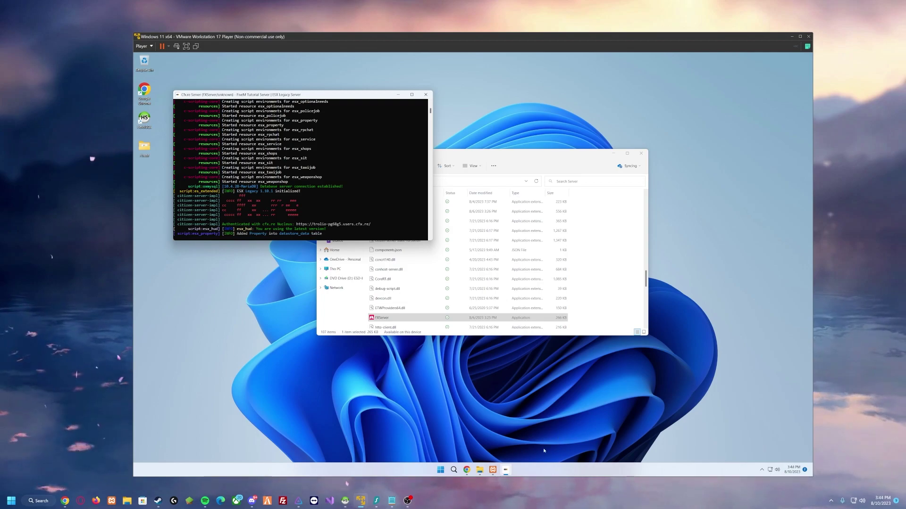
- Stop the FiveM Tutorial Server from the txAdmin dashboard in the virtual machine's browser
{"action": "left_click", "coordinate": [466, 469]}
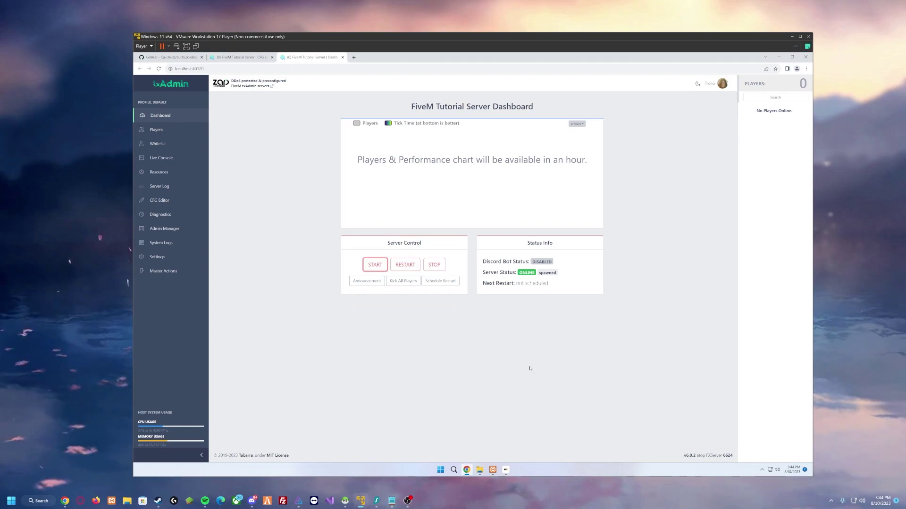
{"action": "left_click", "coordinate": [438, 267]}
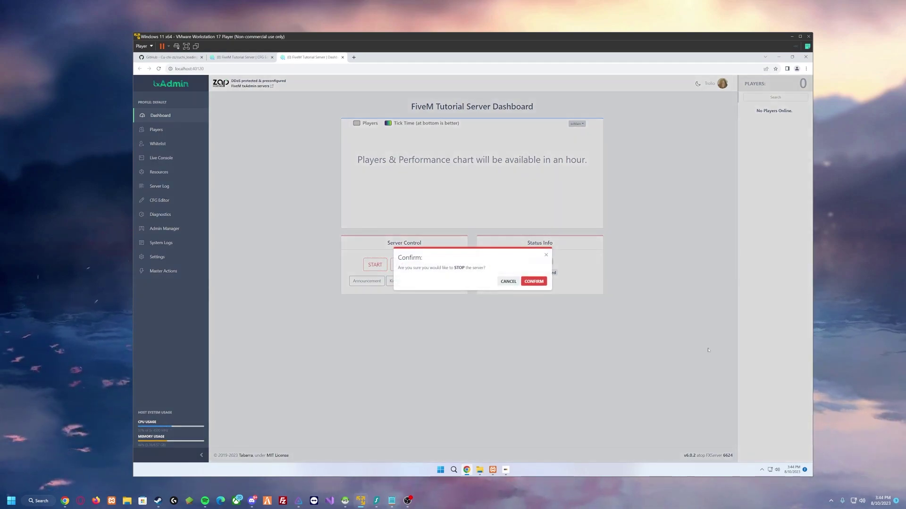
{"action": "left_click", "coordinate": [535, 282]}
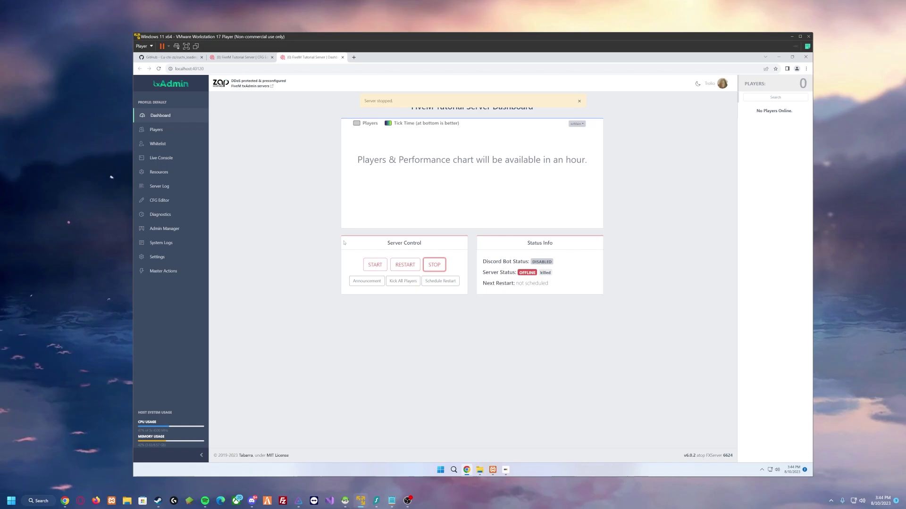
- Download cuchi_loading.zip from release 1.0 of the cuchi_loading GitHub repository and show it in its download folder
{"action": "left_click", "coordinate": [171, 57]}
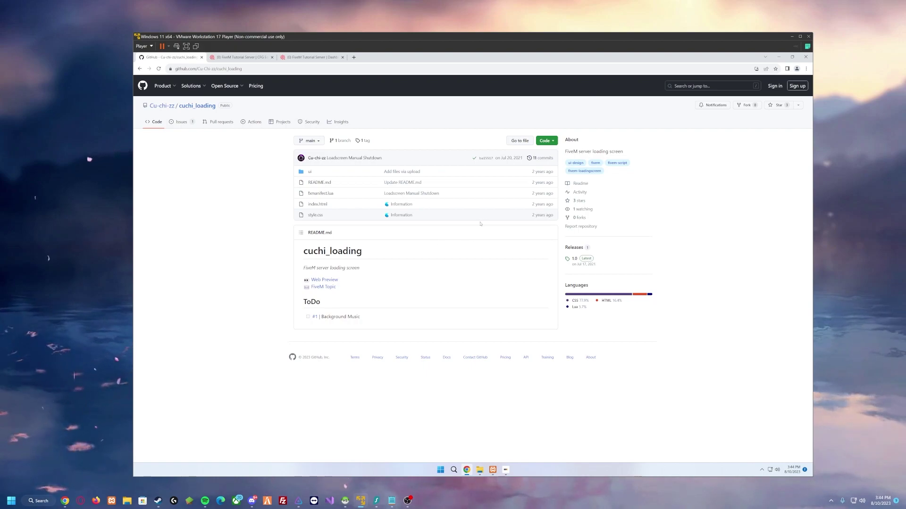
{"action": "left_click", "coordinate": [574, 259]}
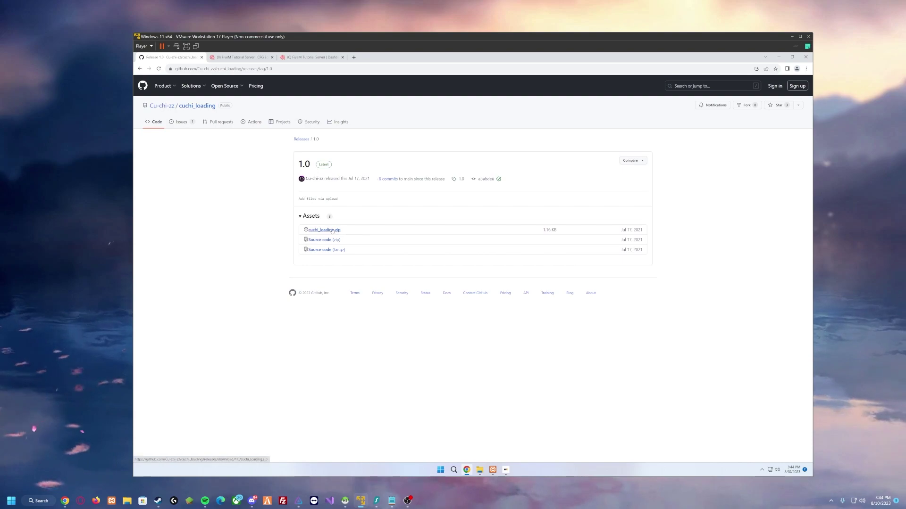
{"action": "left_click", "coordinate": [324, 230]}
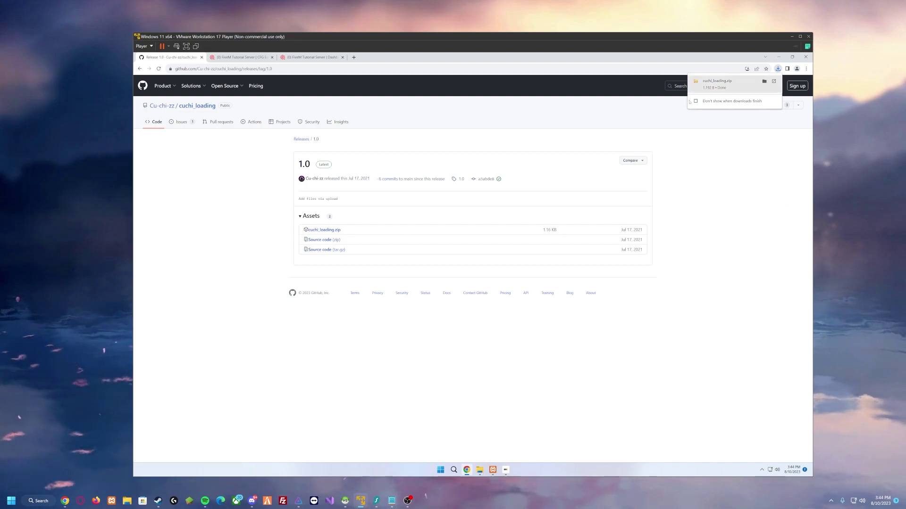
{"action": "left_click", "coordinate": [764, 83]}
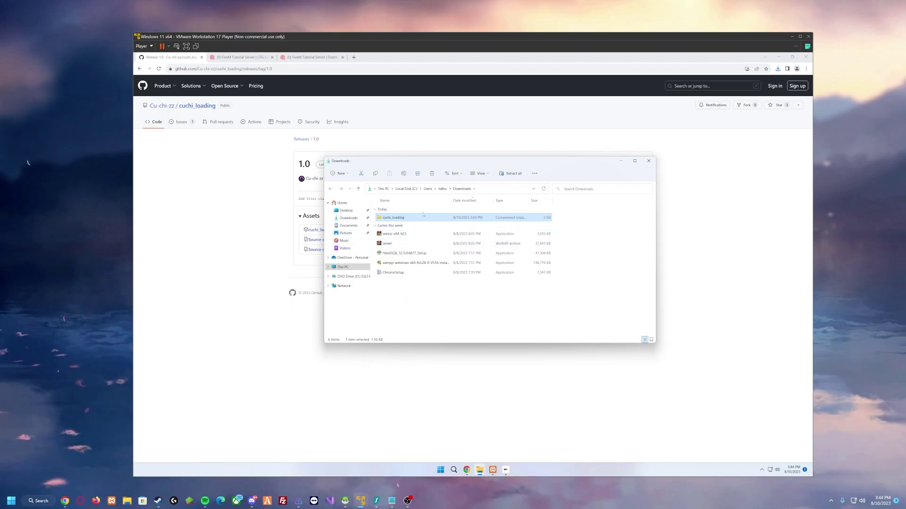
- Delete the esx_loadingscreen folder from resources/[core] in the ESX Legacy base folder under FiveM/txData
{"action": "left_click", "coordinate": [780, 57]}
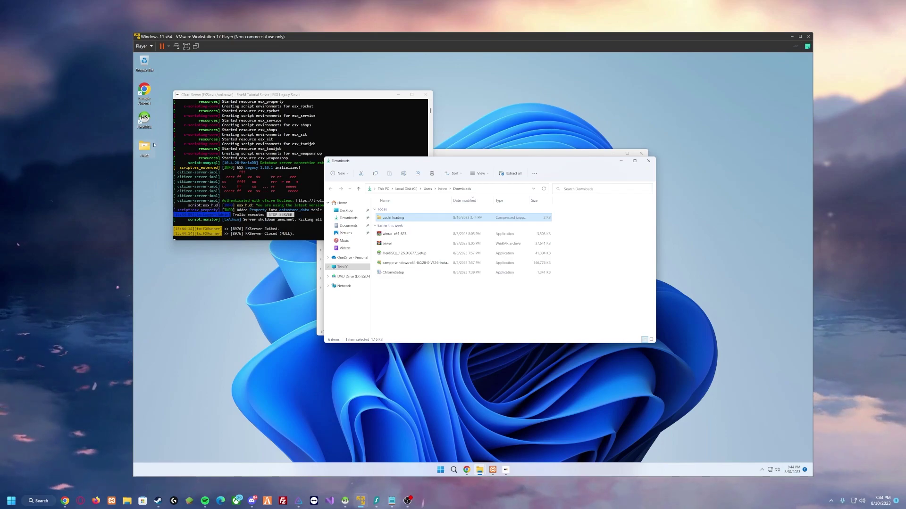
{"action": "left_click", "coordinate": [561, 156]}
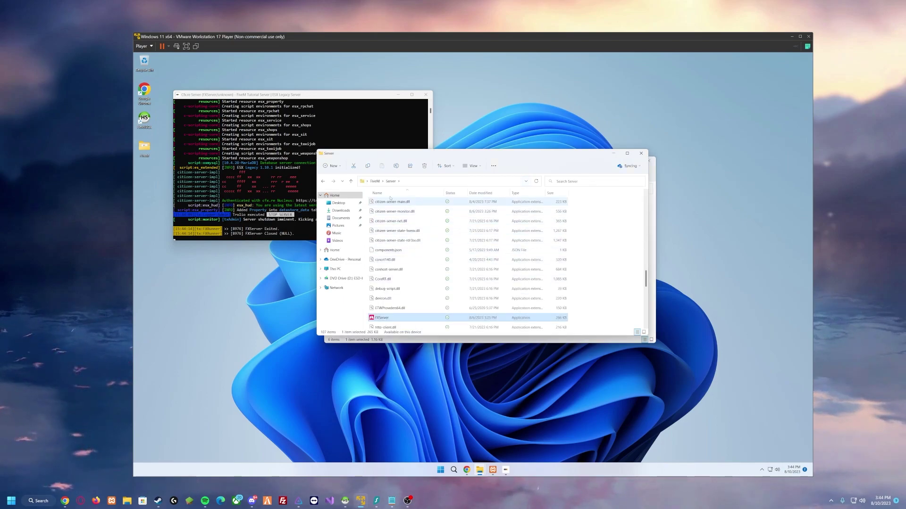
{"action": "left_click", "coordinate": [375, 181]}
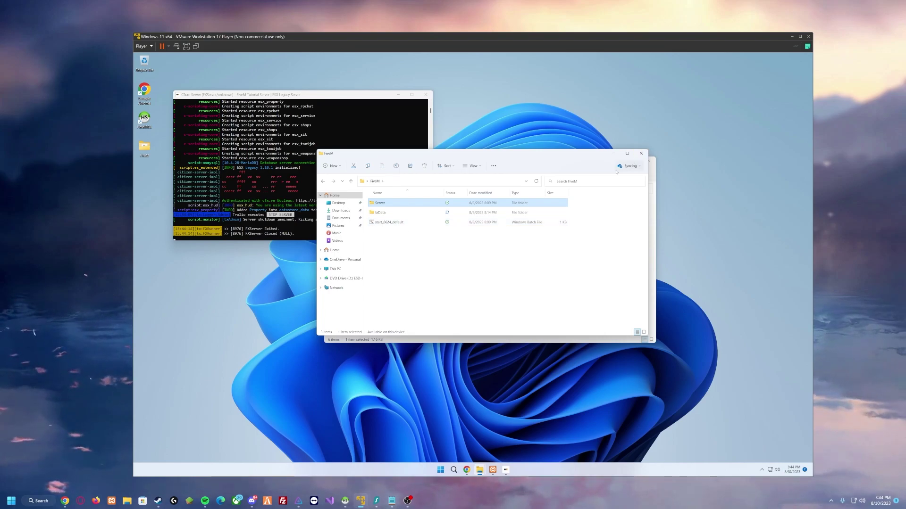
{"action": "double_click", "coordinate": [417, 210]}
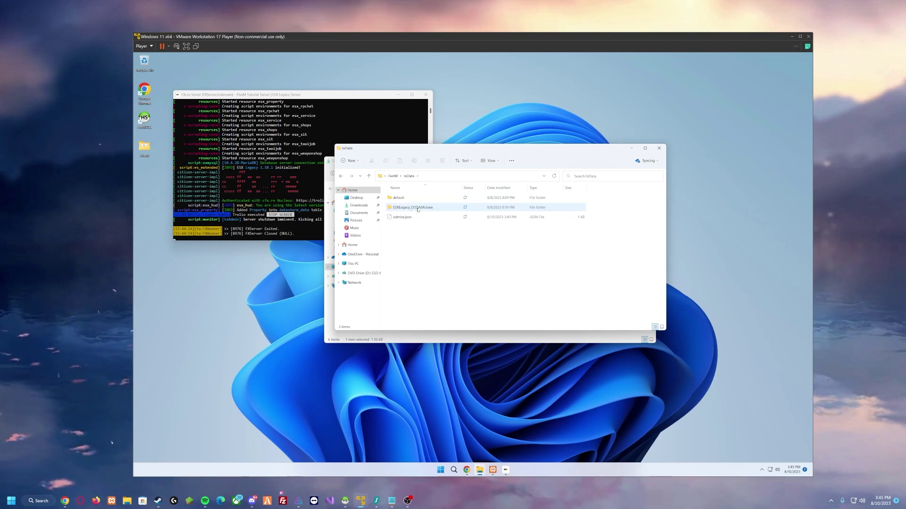
{"action": "double_click", "coordinate": [417, 209]}
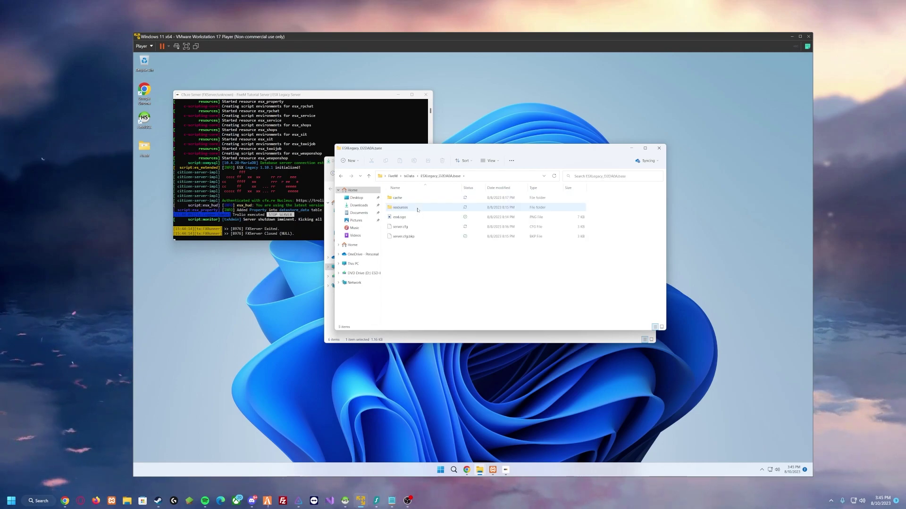
{"action": "double_click", "coordinate": [417, 209]}
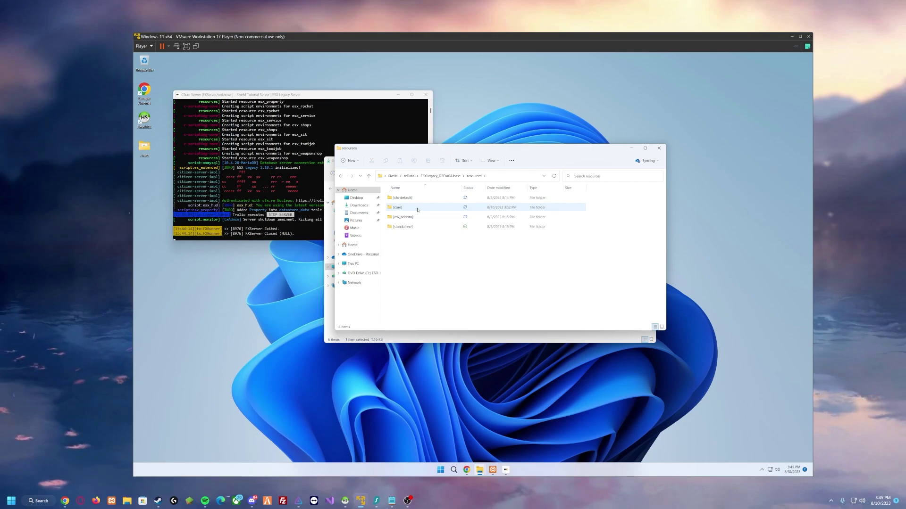
{"action": "double_click", "coordinate": [418, 209]}
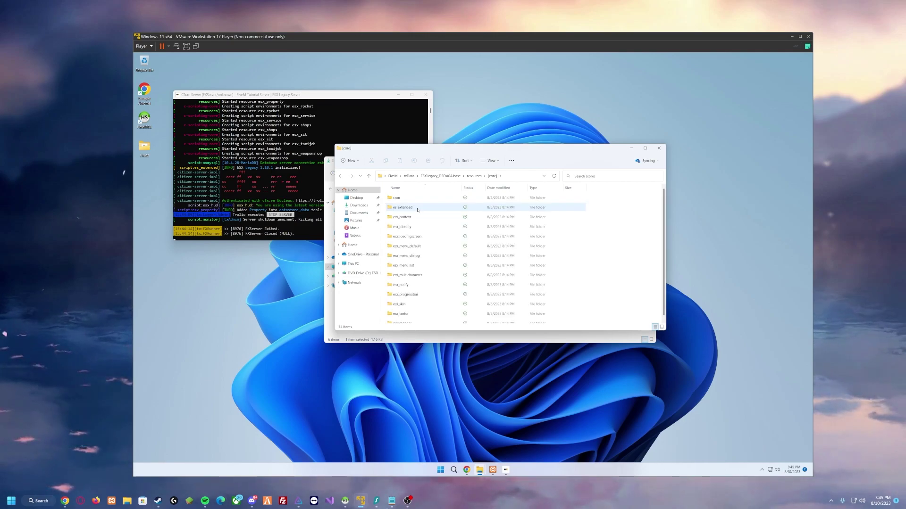
{"action": "left_click", "coordinate": [417, 238]}
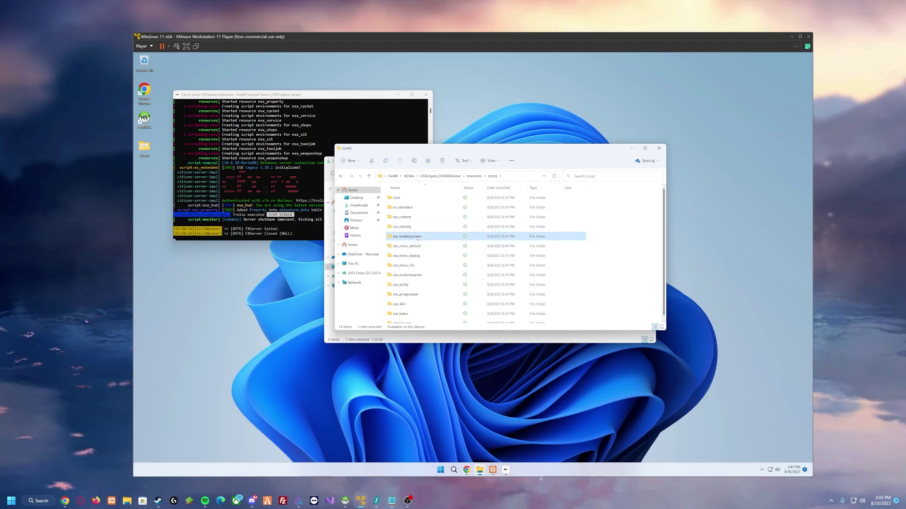
{"action": "key", "text": "Delete"}
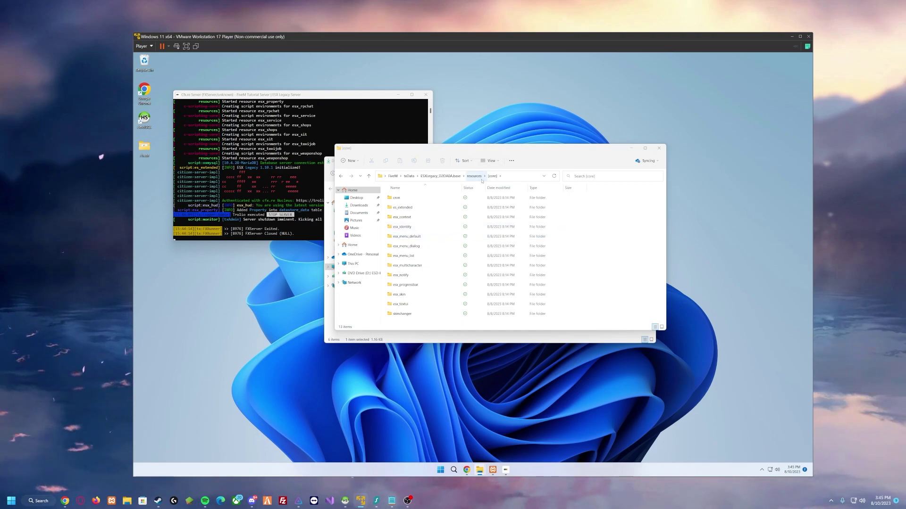
- Create a new folder named [scripts] in the server's resources folder
{"action": "left_click", "coordinate": [475, 177]}
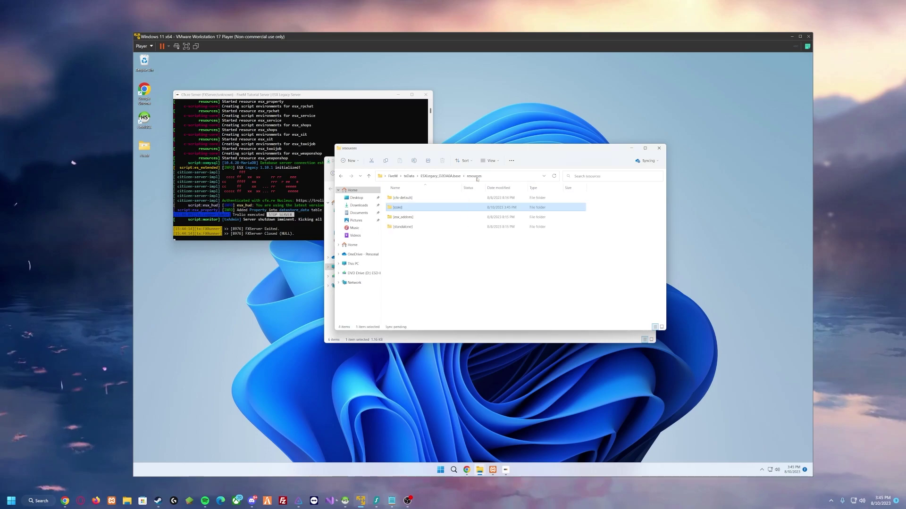
{"action": "right_click", "coordinate": [412, 254]}
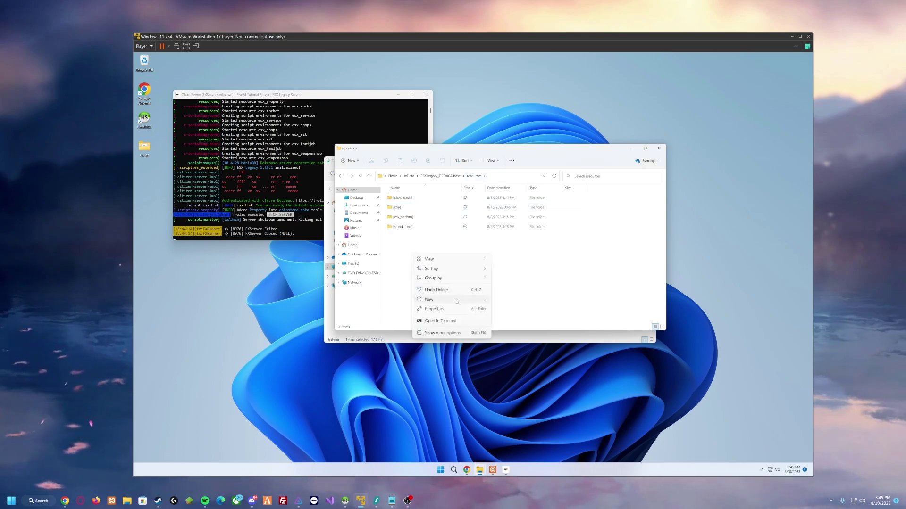
{"action": "mouse_move", "coordinate": [472, 300]}
{"action": "left_click", "coordinate": [512, 304]}
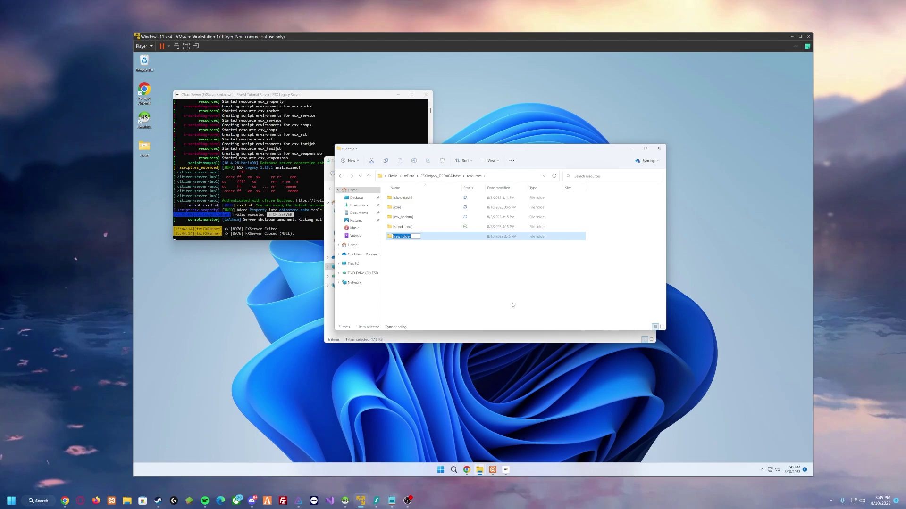
{"action": "type", "text": "[scripts"}
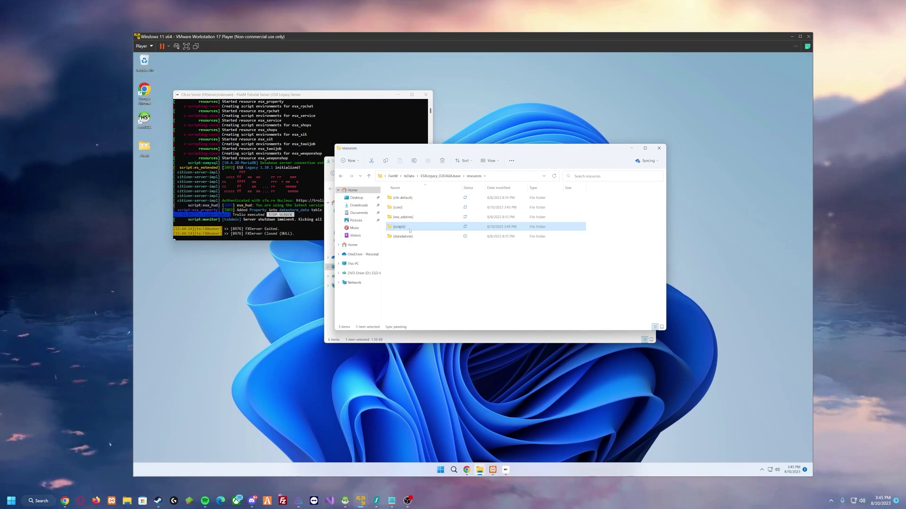
- Copy the cuchi_loading folder from the downloaded zip archive into [scripts] and open the copied folder
{"action": "double_click", "coordinate": [434, 229]}
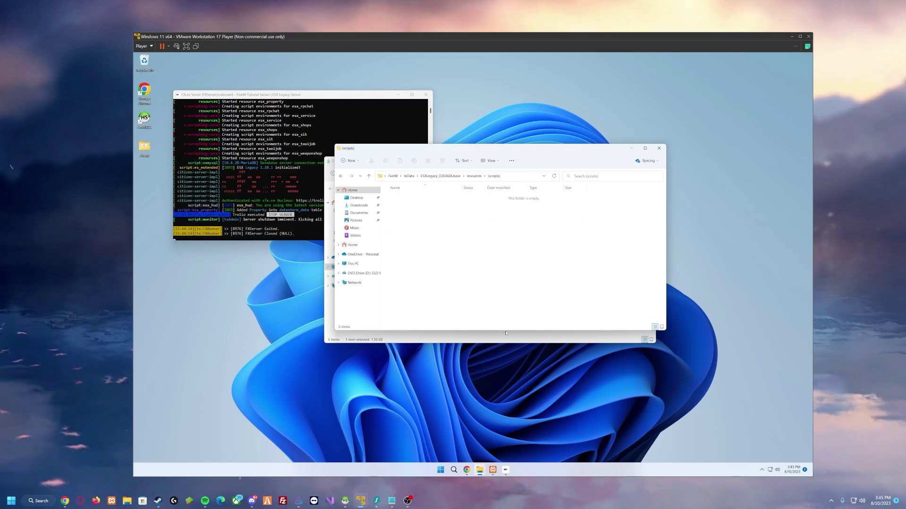
{"action": "left_click", "coordinate": [480, 337]}
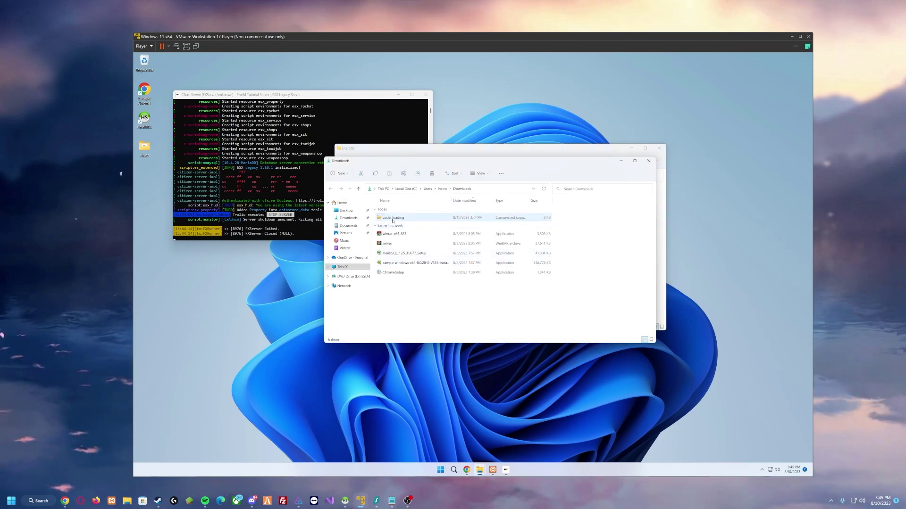
{"action": "double_click", "coordinate": [393, 219]}
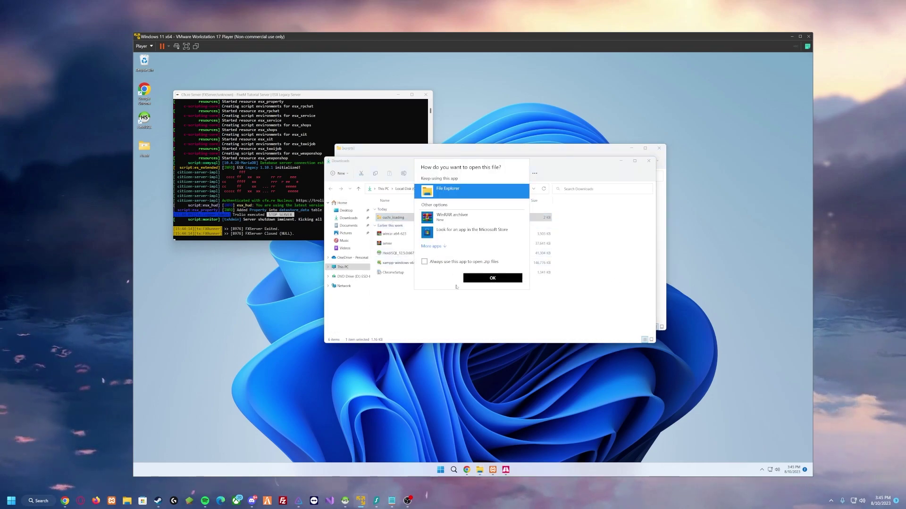
{"action": "left_click", "coordinate": [472, 278]}
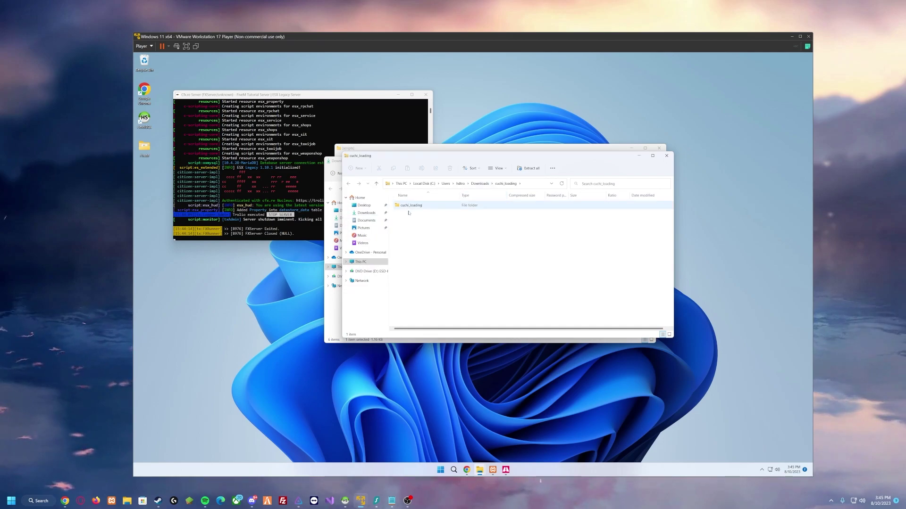
{"action": "left_click_drag", "start_coordinate": [398, 161], "coordinate": [547, 177]}
{"action": "left_click", "coordinate": [652, 161]}
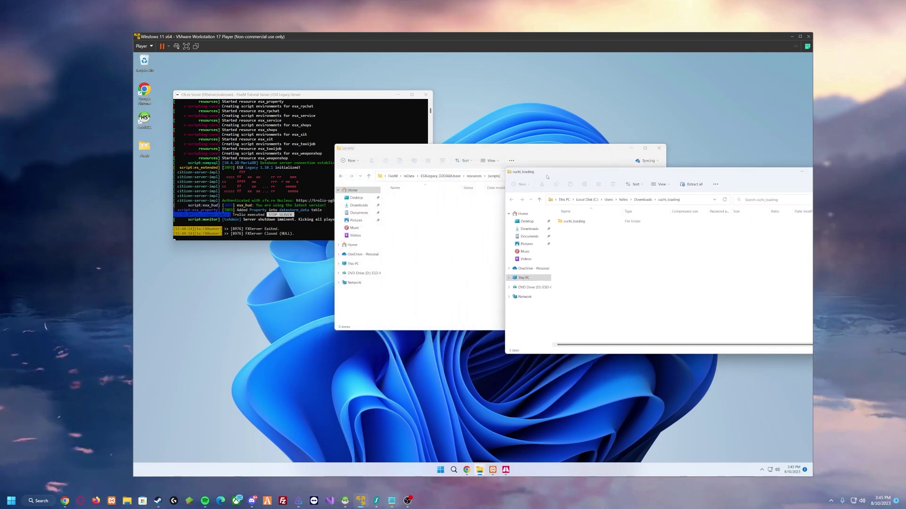
{"action": "left_click_drag", "start_coordinate": [574, 221], "coordinate": [415, 234]}
{"action": "left_click_drag", "start_coordinate": [707, 174], "coordinate": [566, 160]}
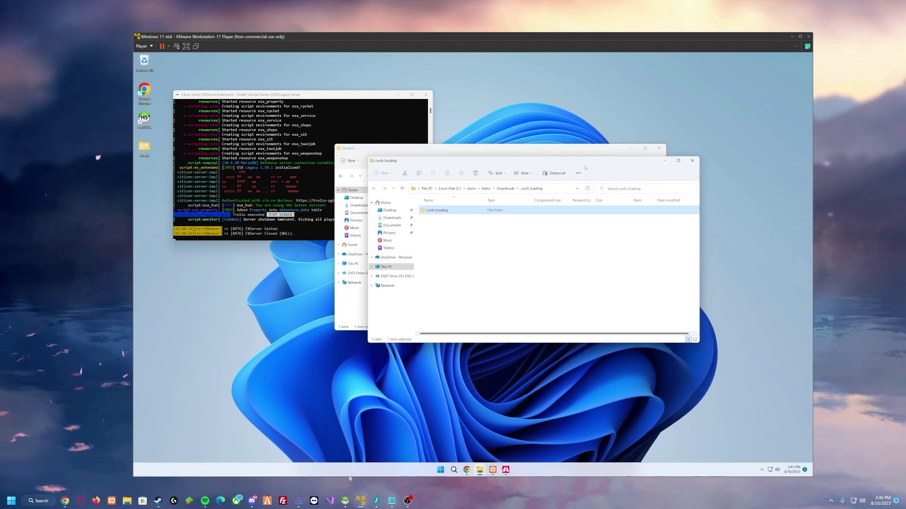
{"action": "left_click", "coordinate": [693, 160]}
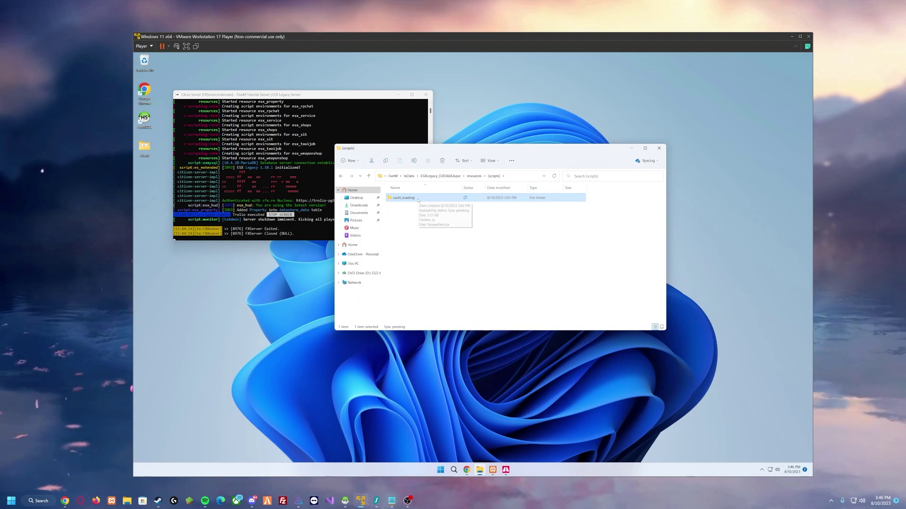
{"action": "double_click", "coordinate": [418, 198]}
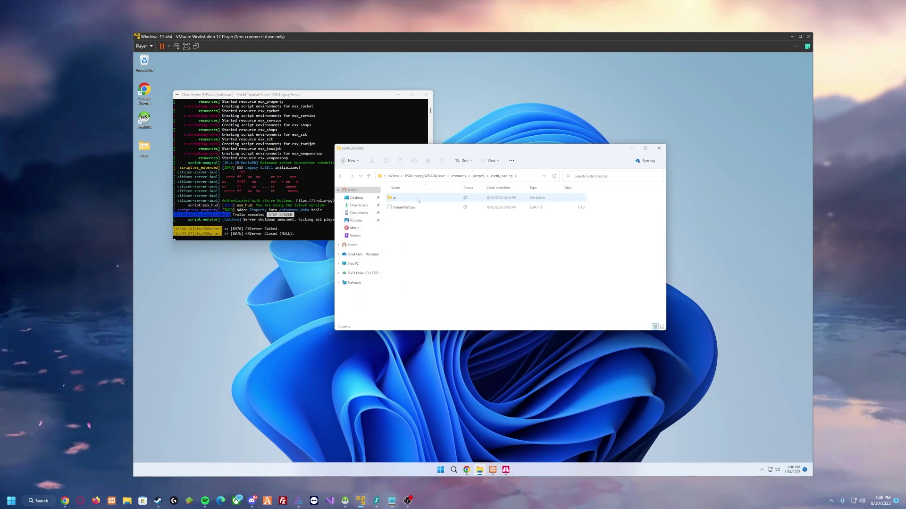
- Open the index file from the cuchi_loading ui folder in Notepad for this one time
{"action": "double_click", "coordinate": [418, 198]}
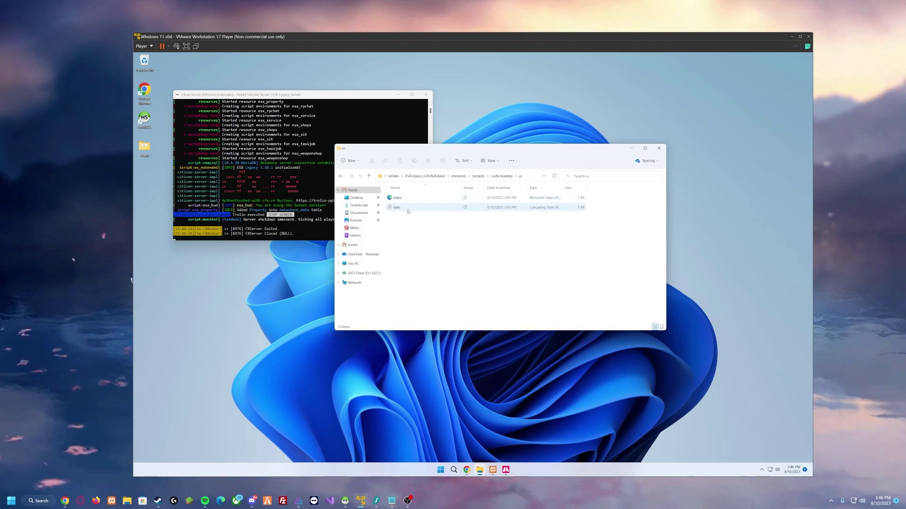
{"action": "right_click", "coordinate": [396, 199]}
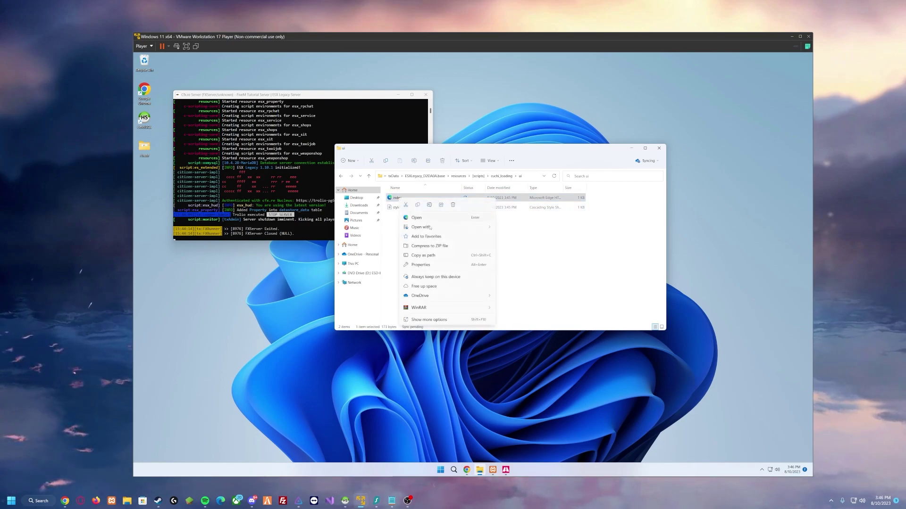
{"action": "mouse_move", "coordinate": [433, 232]}
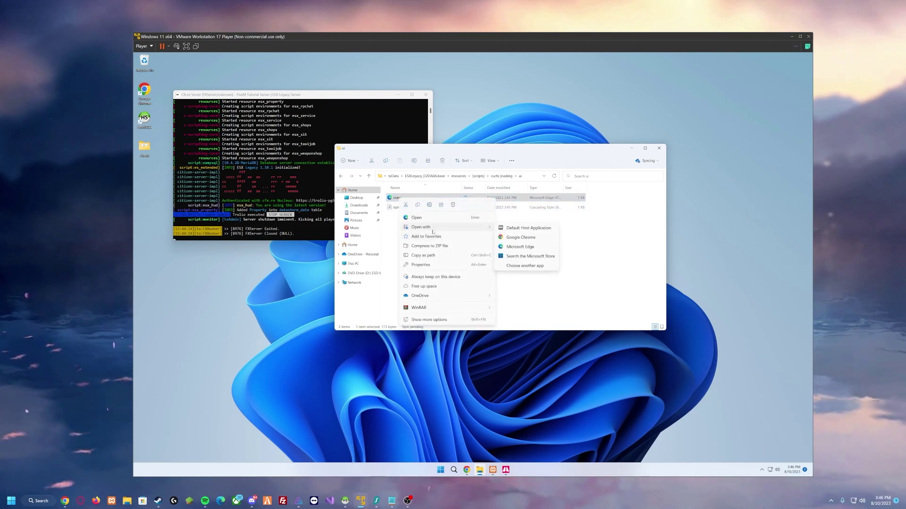
{"action": "left_click", "coordinate": [535, 266]}
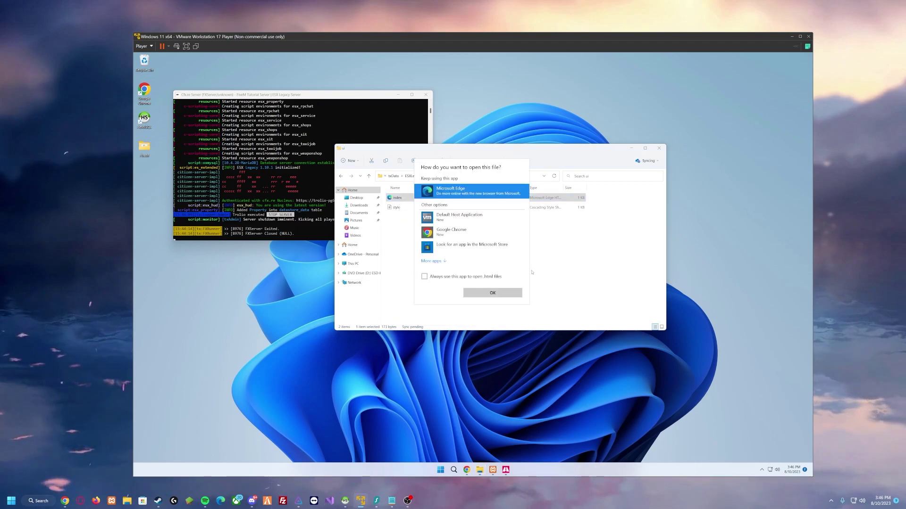
{"action": "left_click", "coordinate": [432, 261]}
{"action": "scroll", "coordinate": [474, 234], "scroll_direction": "down", "scroll_amount": 2}
{"action": "left_click", "coordinate": [474, 237]}
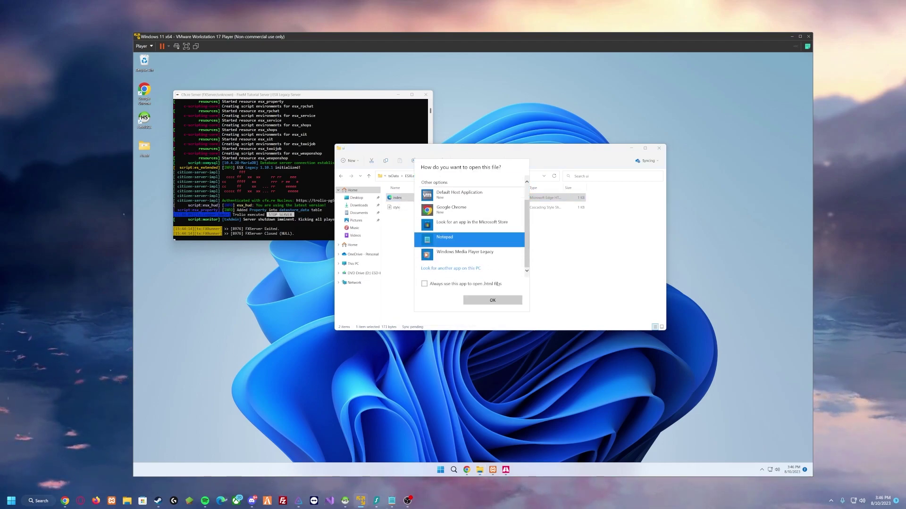
{"action": "left_click", "coordinate": [493, 300]}
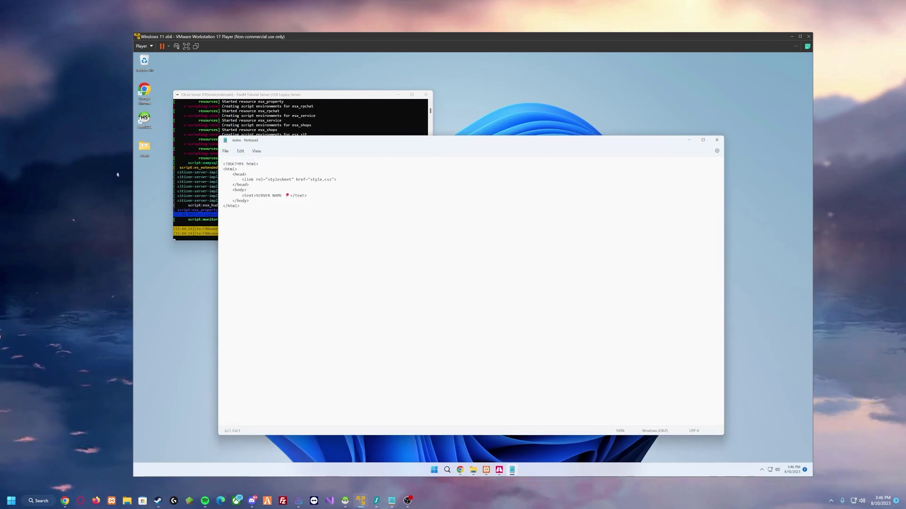
- Replace the SERVER NAME text in the index file with "FiveM Tutorial Server", then save and close the file
{"action": "left_click_drag", "start_coordinate": [304, 142], "coordinate": [351, 128]}
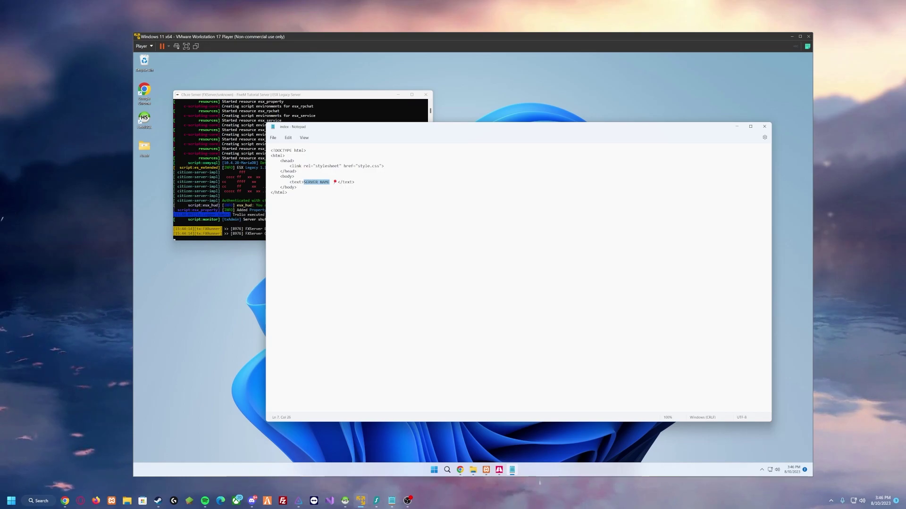
{"action": "type", "text": "FiveM"}
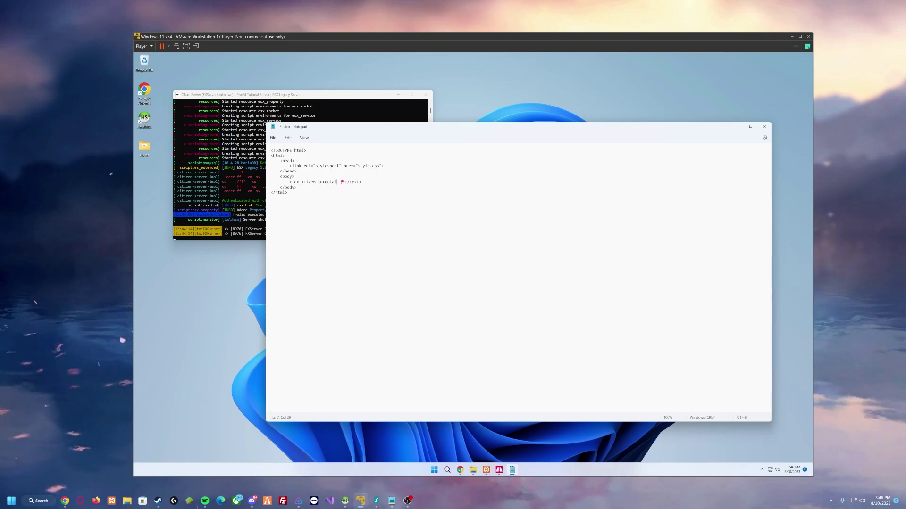
{"action": "type", "text": "erver"}
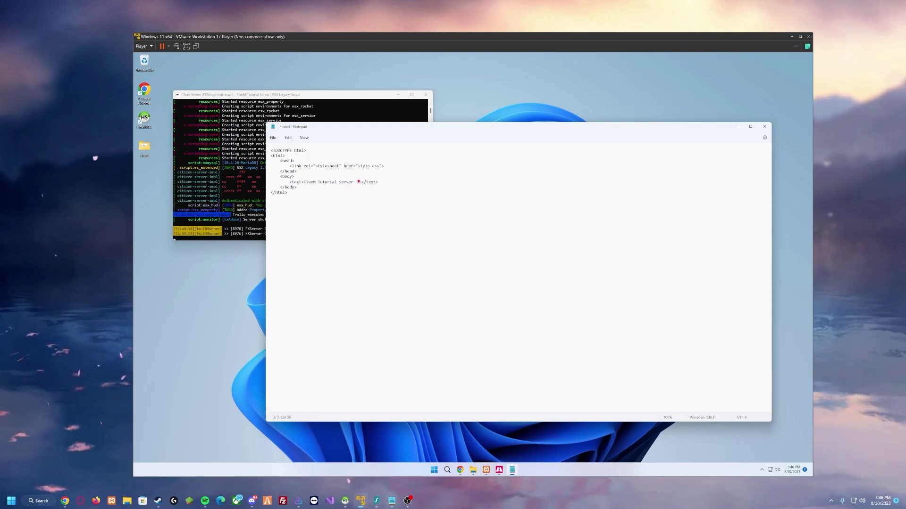
{"action": "left_click", "coordinate": [764, 126]}
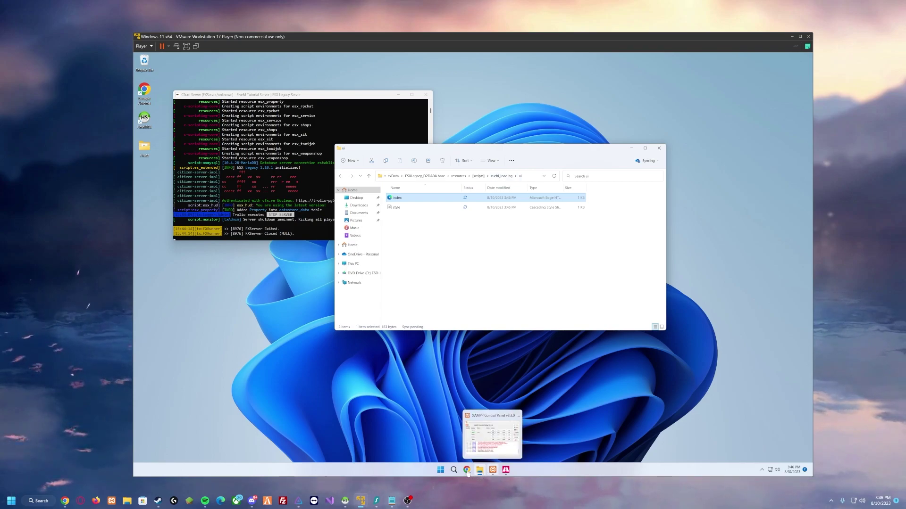
- Switch to txAdmin in Chrome, add the line "ensure [scripts]" below "ensure pma-voice" in the server config file, and save it
{"action": "mouse_move", "coordinate": [467, 471]}
{"action": "left_click", "coordinate": [466, 437]}
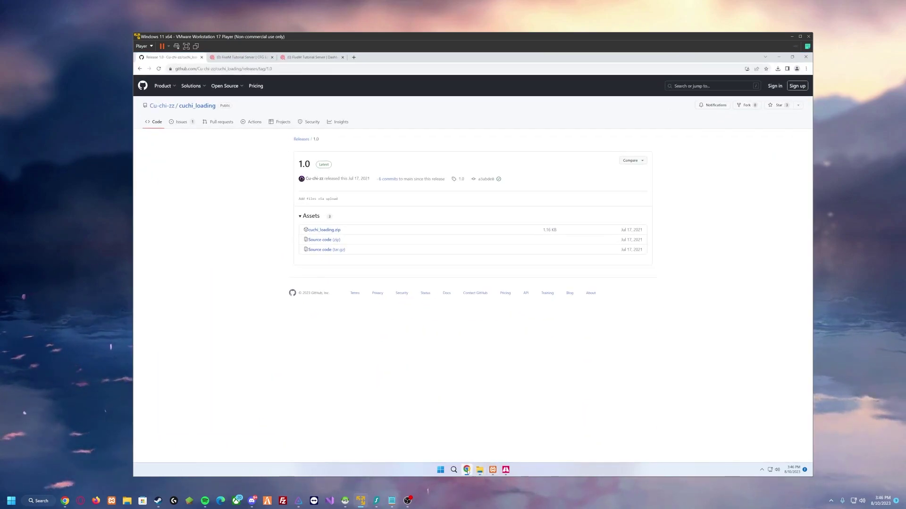
{"action": "left_click", "coordinate": [314, 58]}
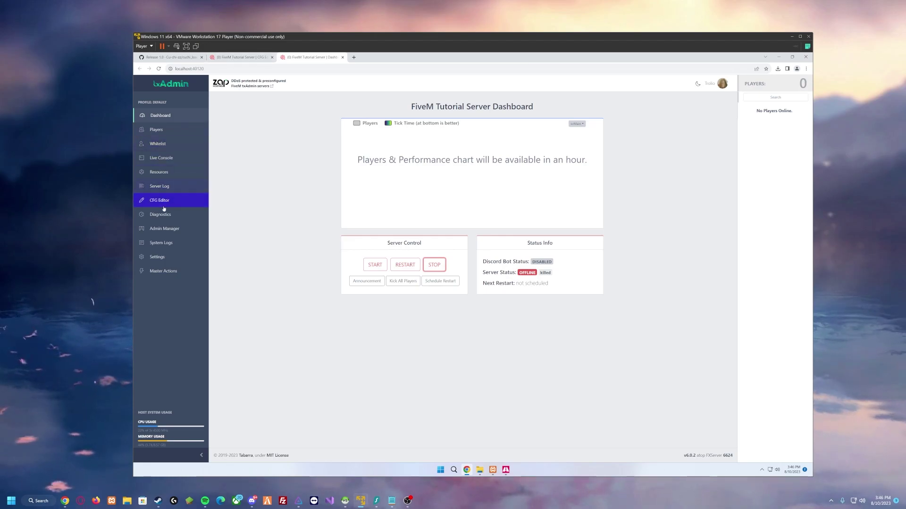
{"action": "left_click", "coordinate": [243, 57]}
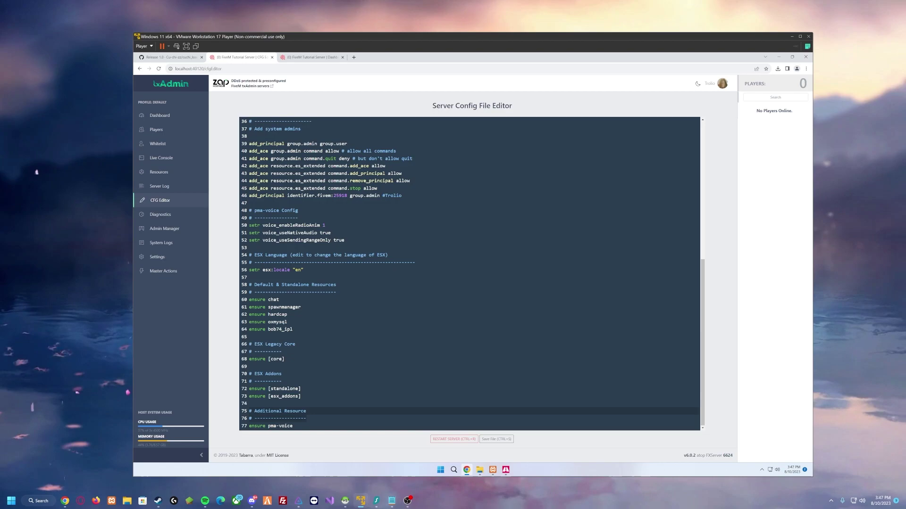
{"action": "key", "text": "Return"}
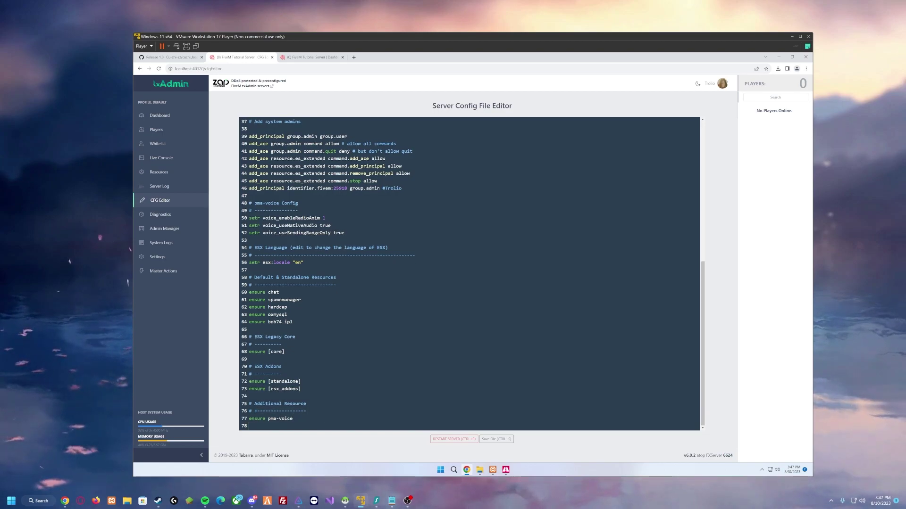
{"action": "type", "text": "ensure ["}
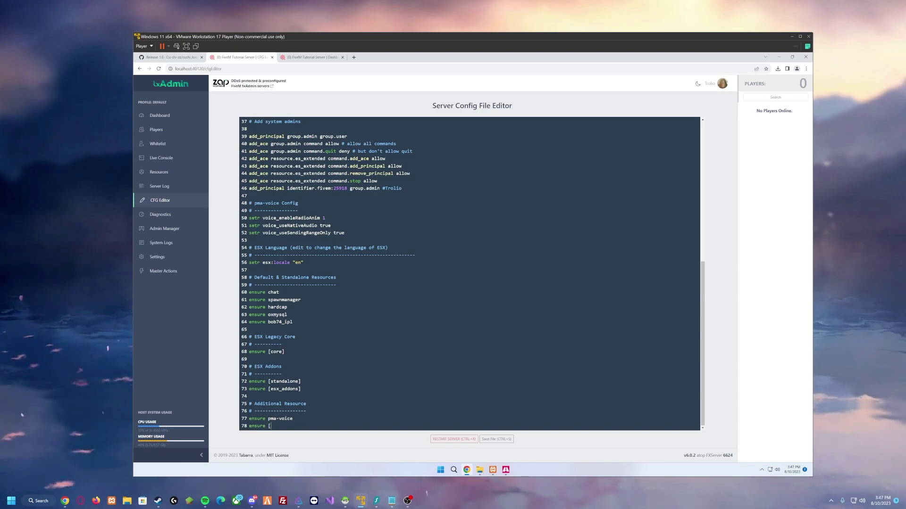
{"action": "key", "text": "BackSpace"}
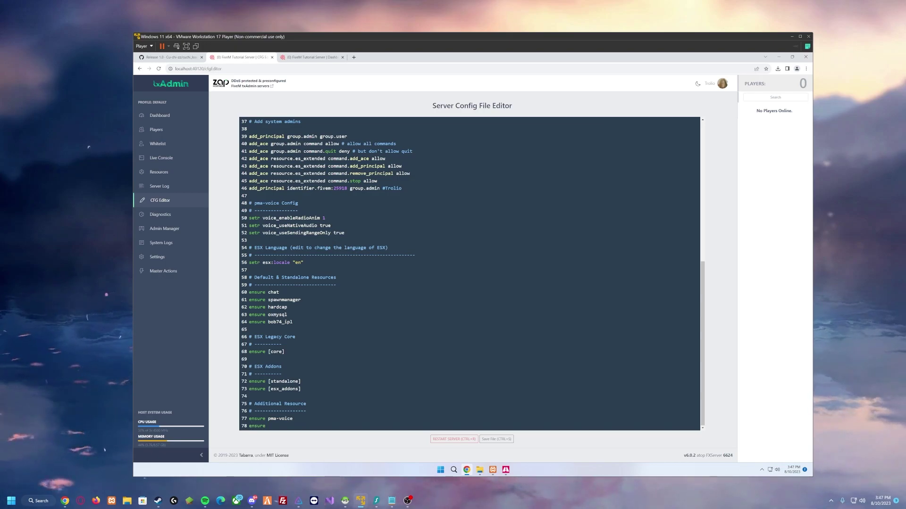
{"action": "type", "text": "[scripts"}
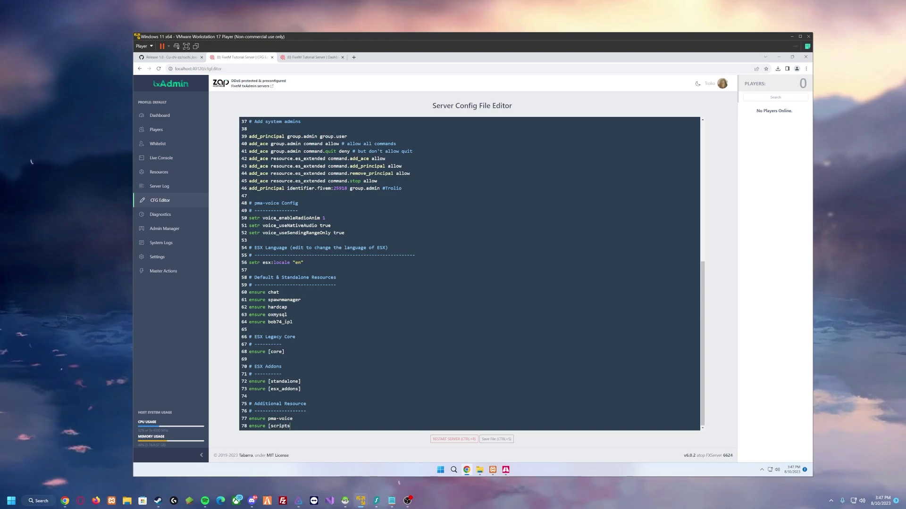
{"action": "type", "text": "]"}
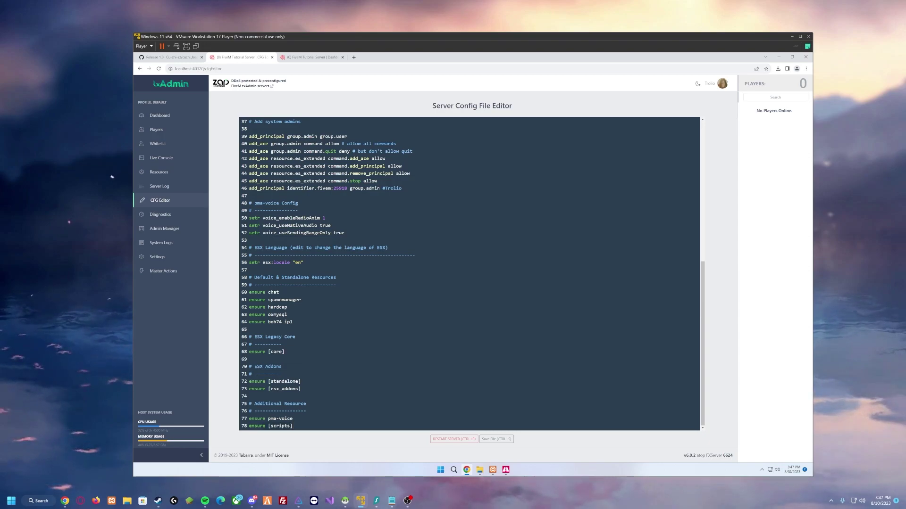
{"action": "left_click", "coordinate": [292, 419]}
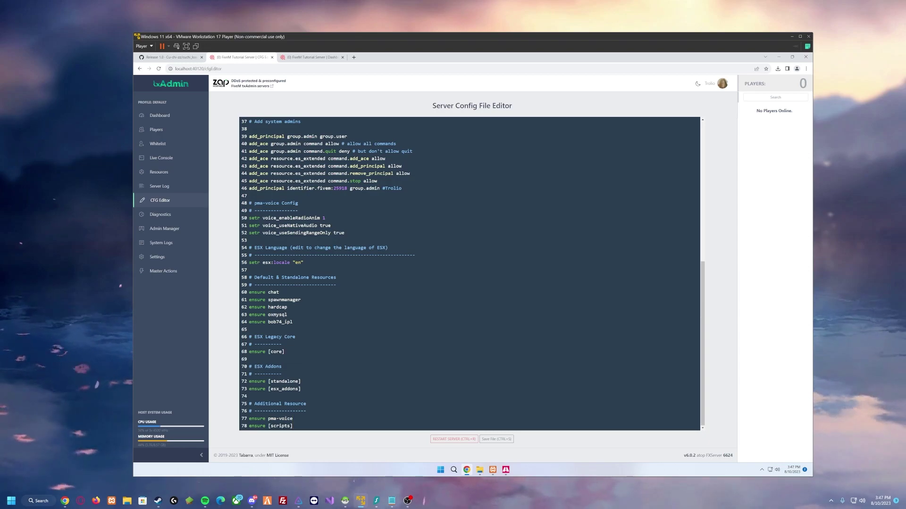
{"action": "left_click", "coordinate": [496, 439]}
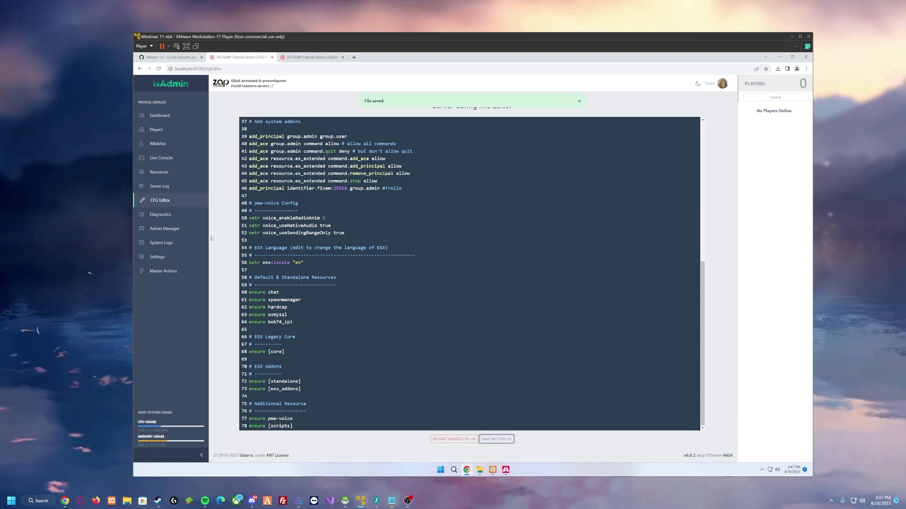
- Start the FiveM Tutorial Server from the txAdmin dashboard
{"action": "left_click", "coordinate": [324, 57]}
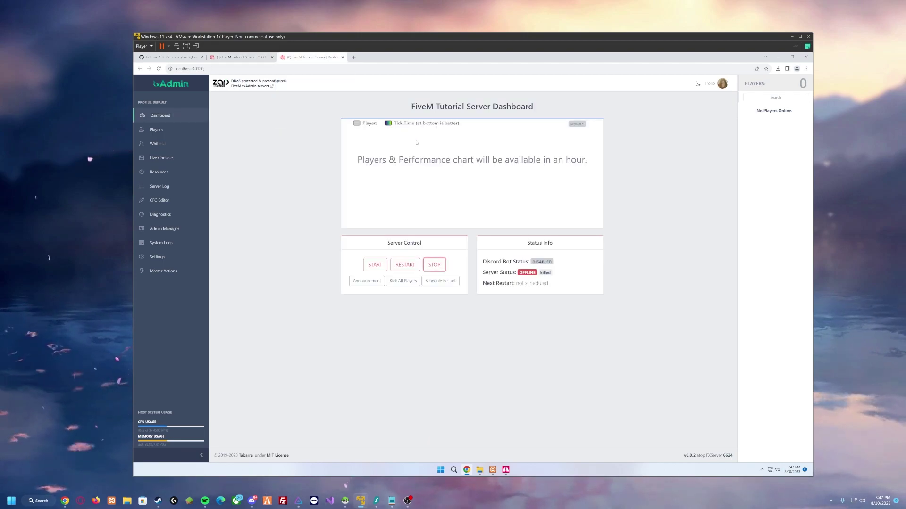
{"action": "left_click", "coordinate": [383, 263]}
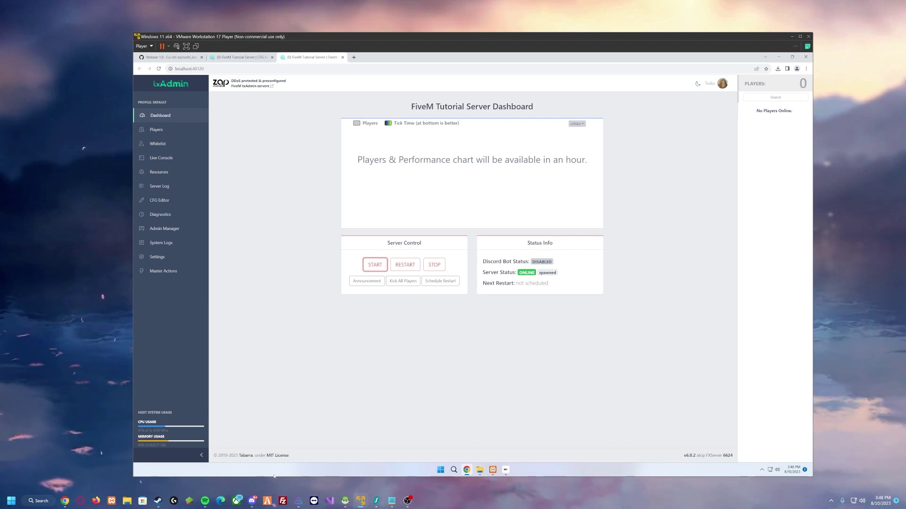
- Switch to the FiveM client, connect to FIVEMTUTORIALS on LAN, and enter the game with the existing character
{"action": "left_click", "coordinate": [267, 500]}
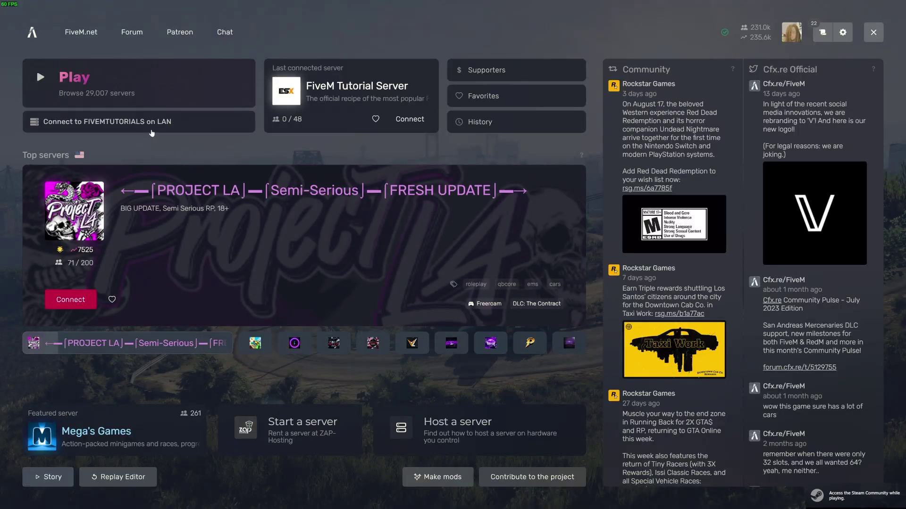
{"action": "left_click", "coordinate": [151, 132]}
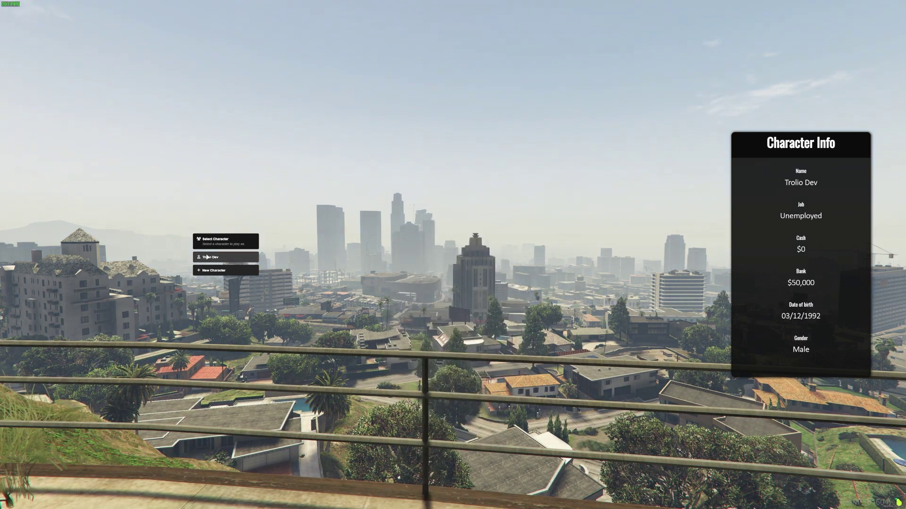
{"action": "left_click", "coordinate": [228, 260]}
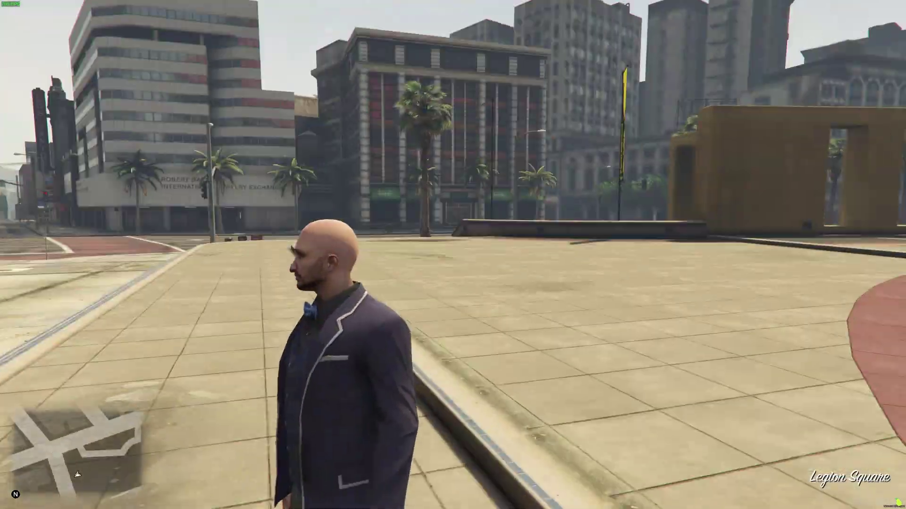
{"action": "key", "text": "w"}
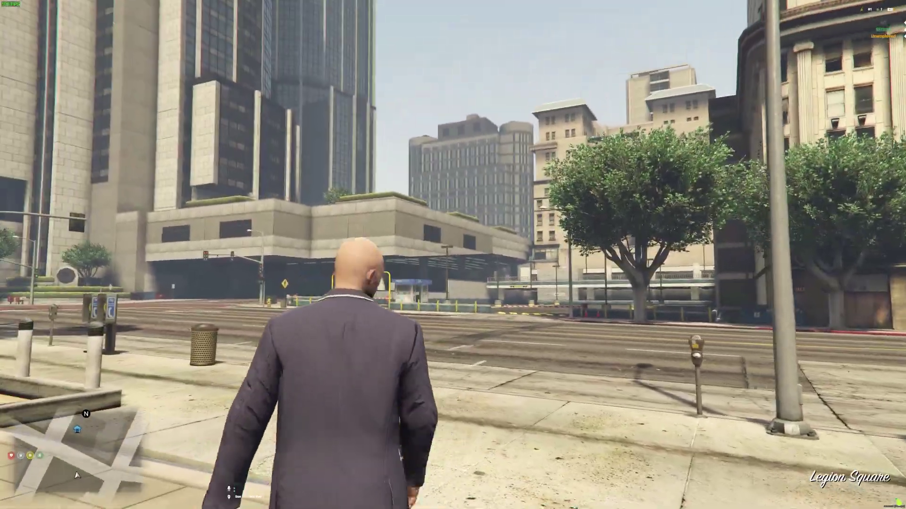
{"action": "key", "text": "w"}
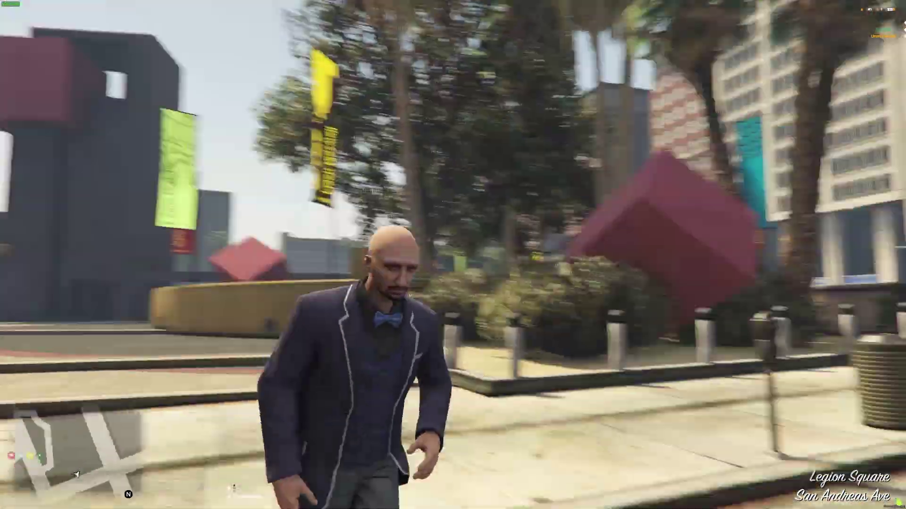
{"action": "key", "text": "w"}
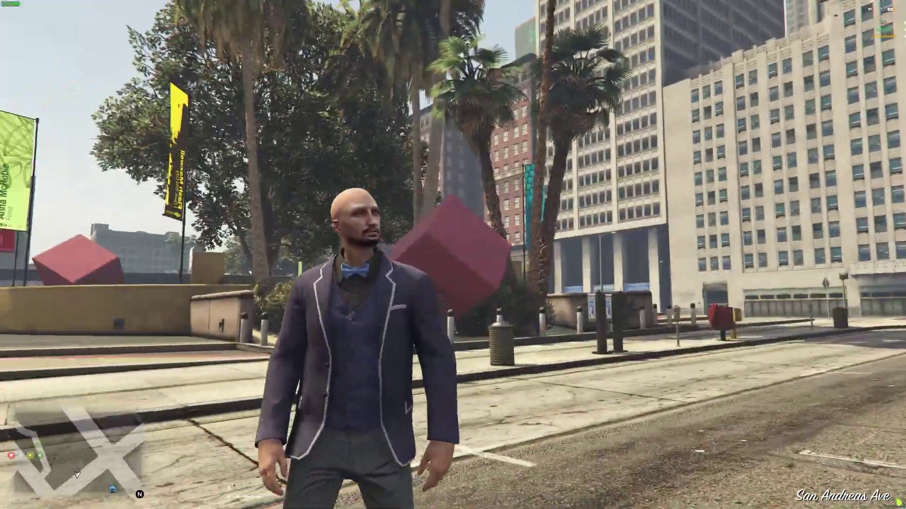
{"action": "key", "text": "w"}
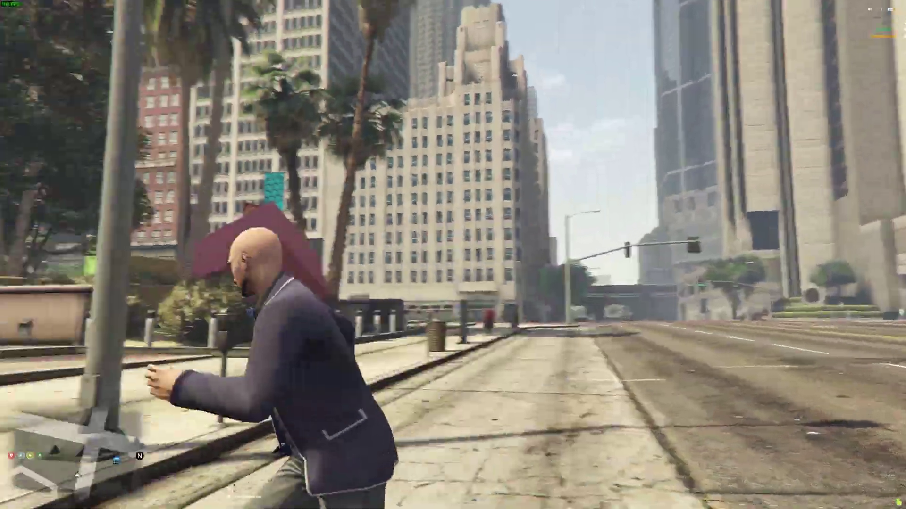
{"action": "key", "text": "w"}
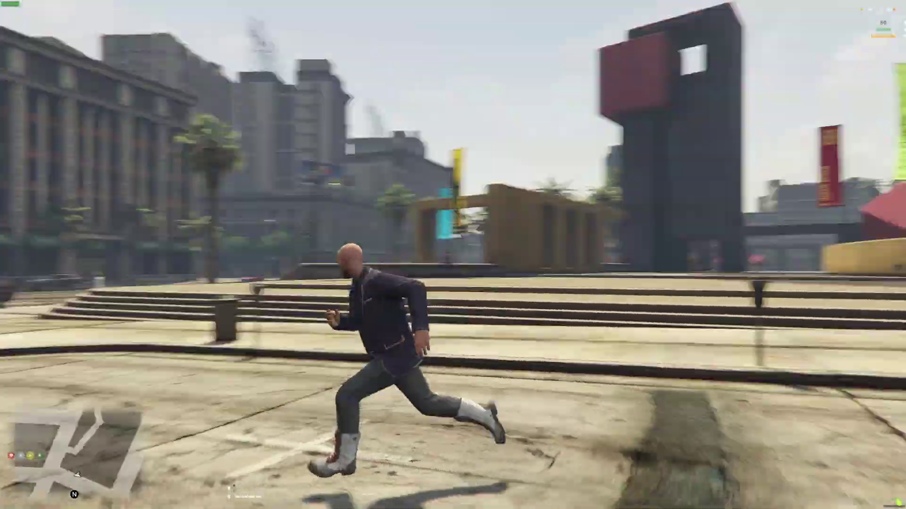